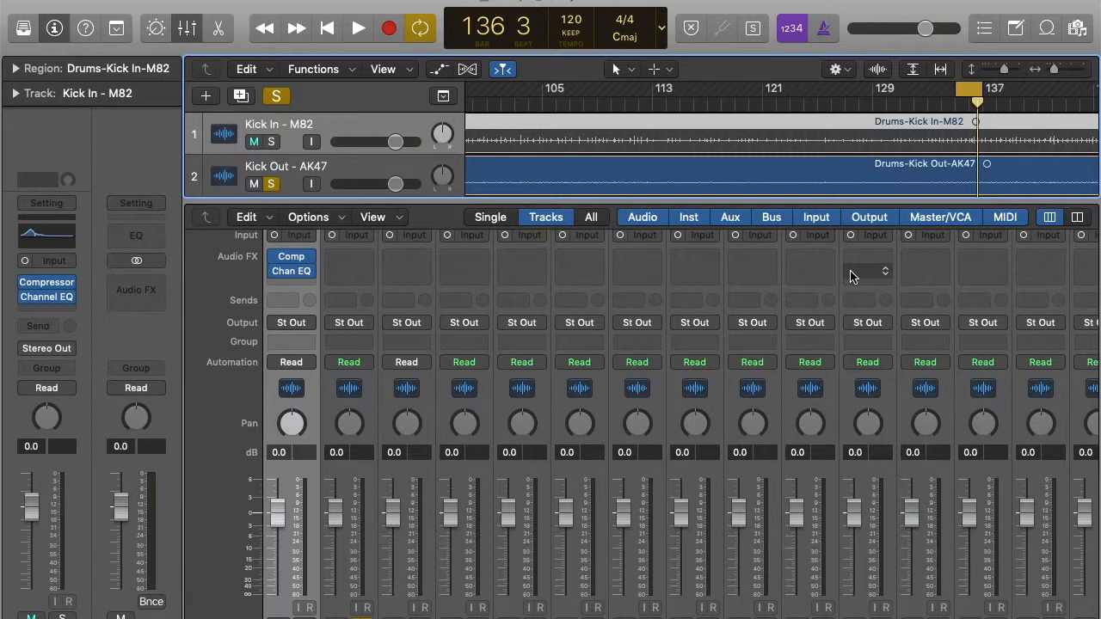
Step: Play the soloed Kick Out - AK47 track over the looped section to hear it unprocessed
key("ctrl+m")
key("space")
key("ctrl+m")
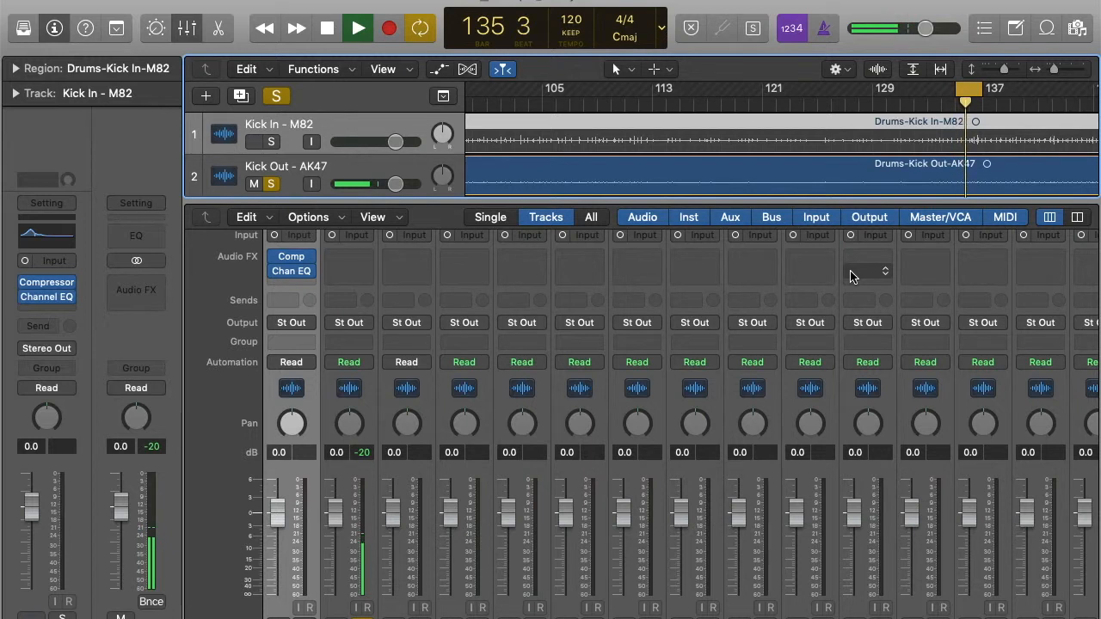
key("space")
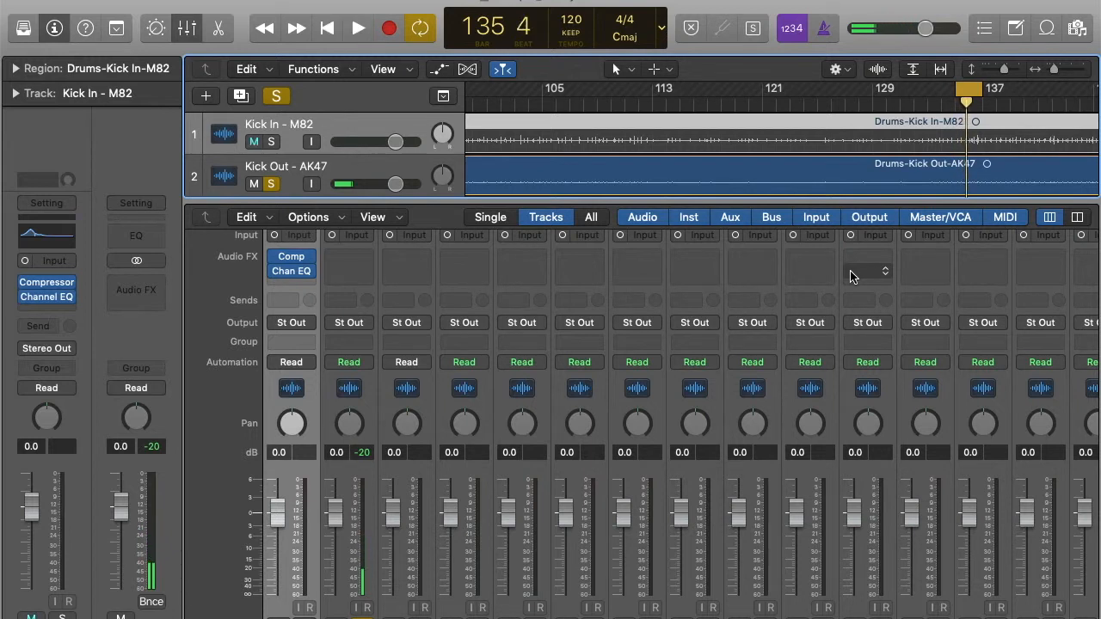
Step: Insert a Compressor on the Kick Out - AK47 track, choose the Studio FET model and audition it
left_click(296, 164)
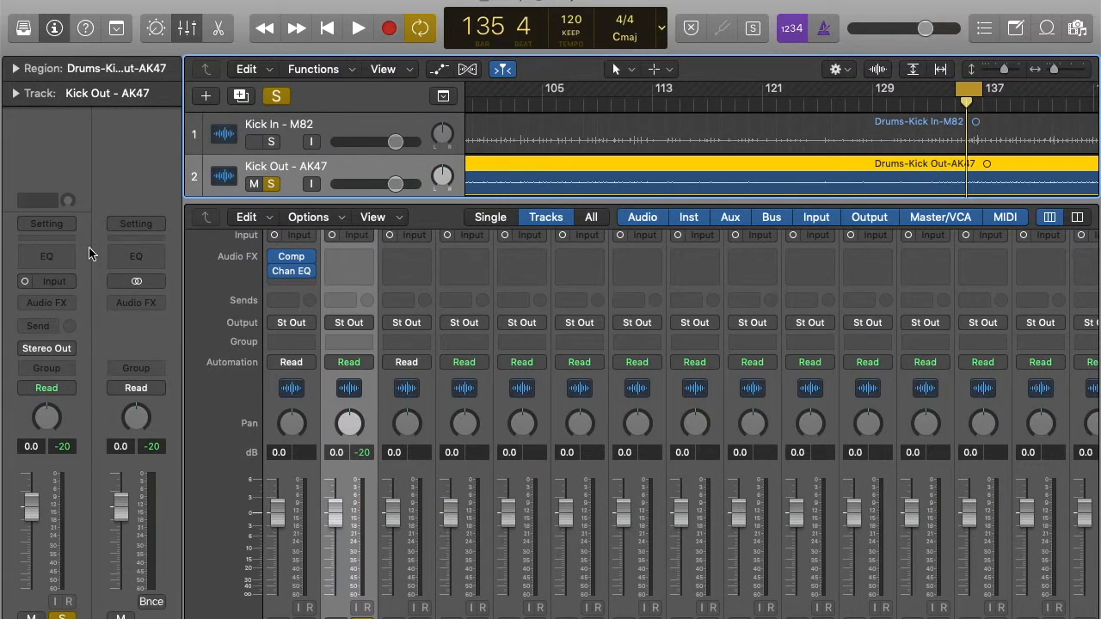
left_click(46, 237)
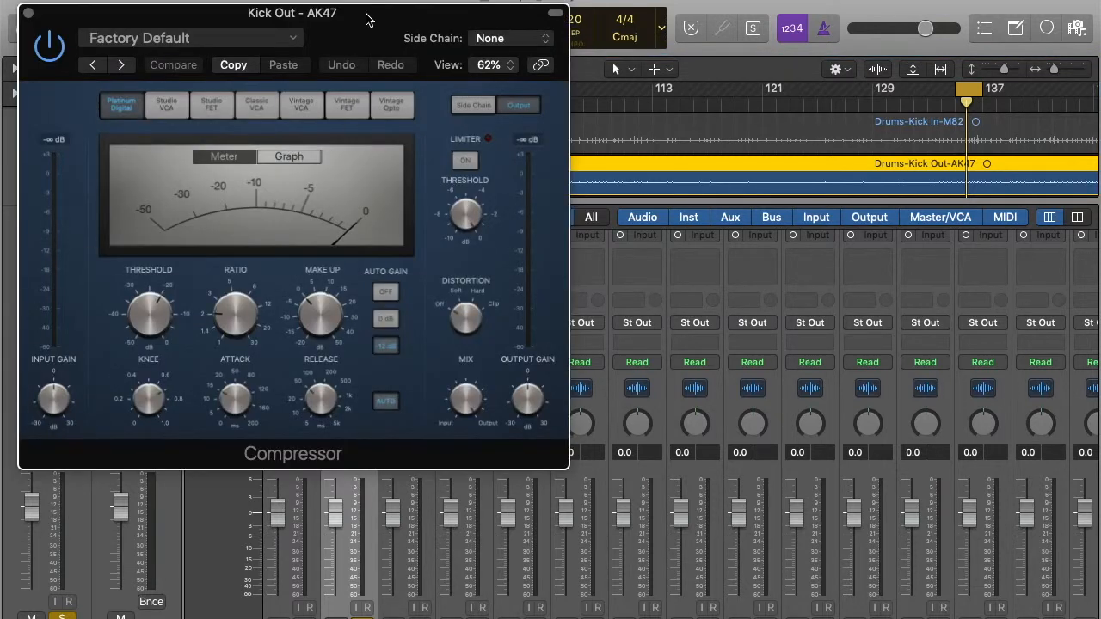
left_click_drag(366, 19, 394, 2)
left_click(277, 51)
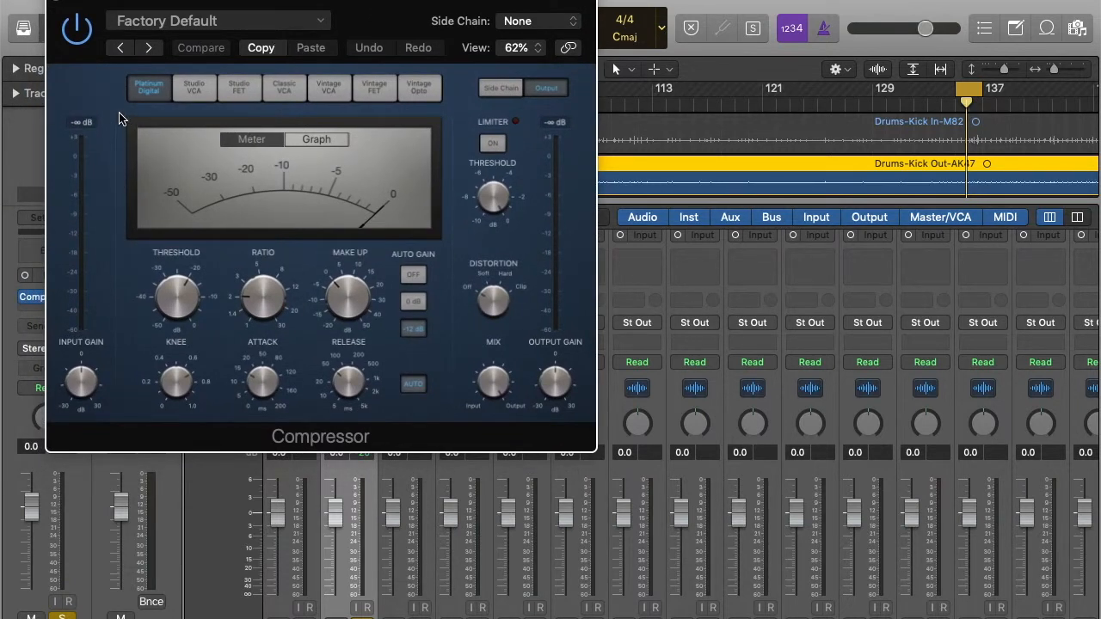
left_click(241, 96)
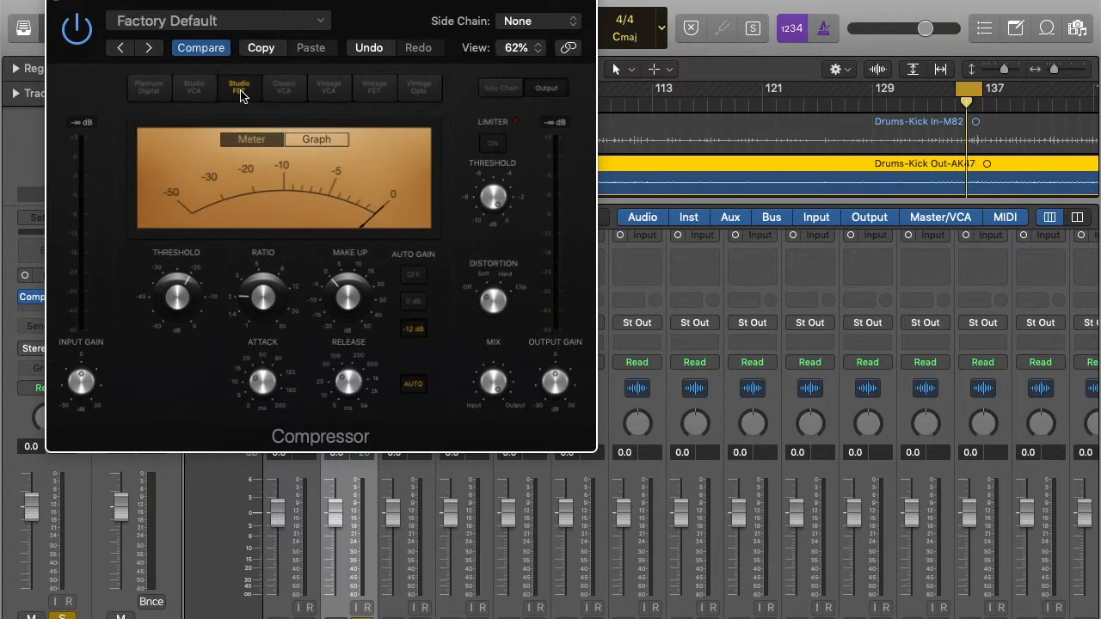
key("space")
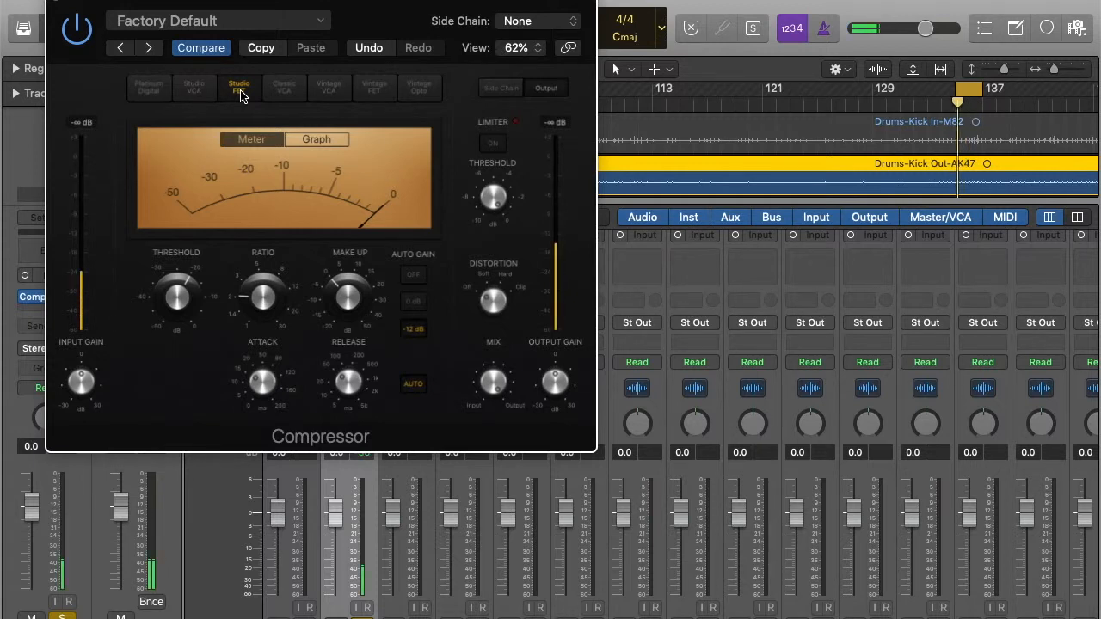
Step: Show the compressor's graph, raise the ratio and set the threshold to -26.5 dB while listening to the kick
left_click(316, 139)
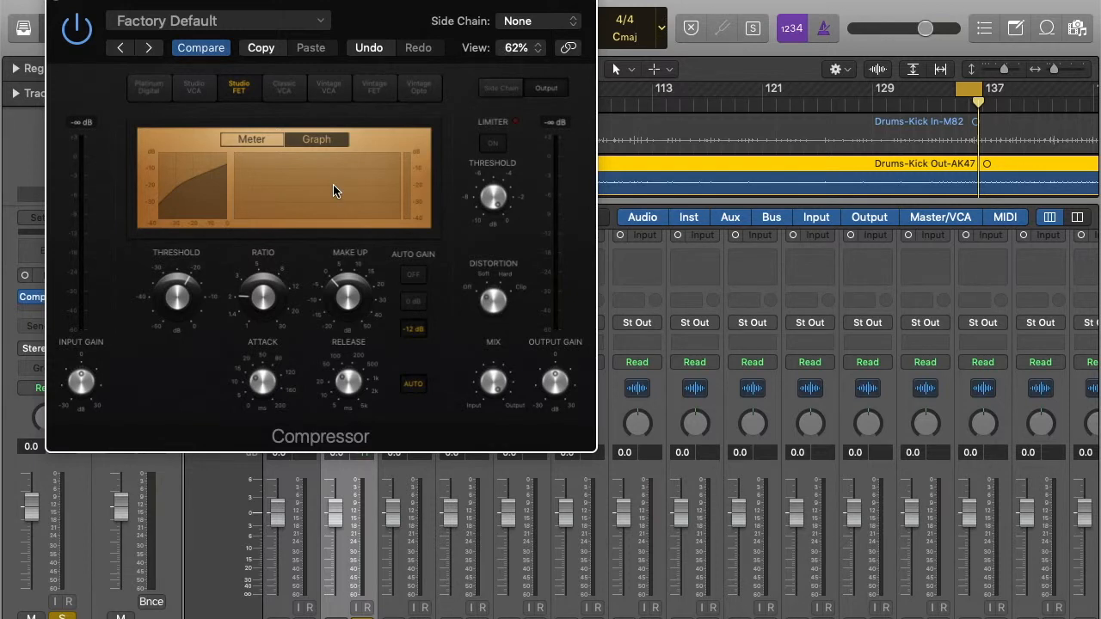
left_click_drag(254, 299, 270, 269)
key("space")
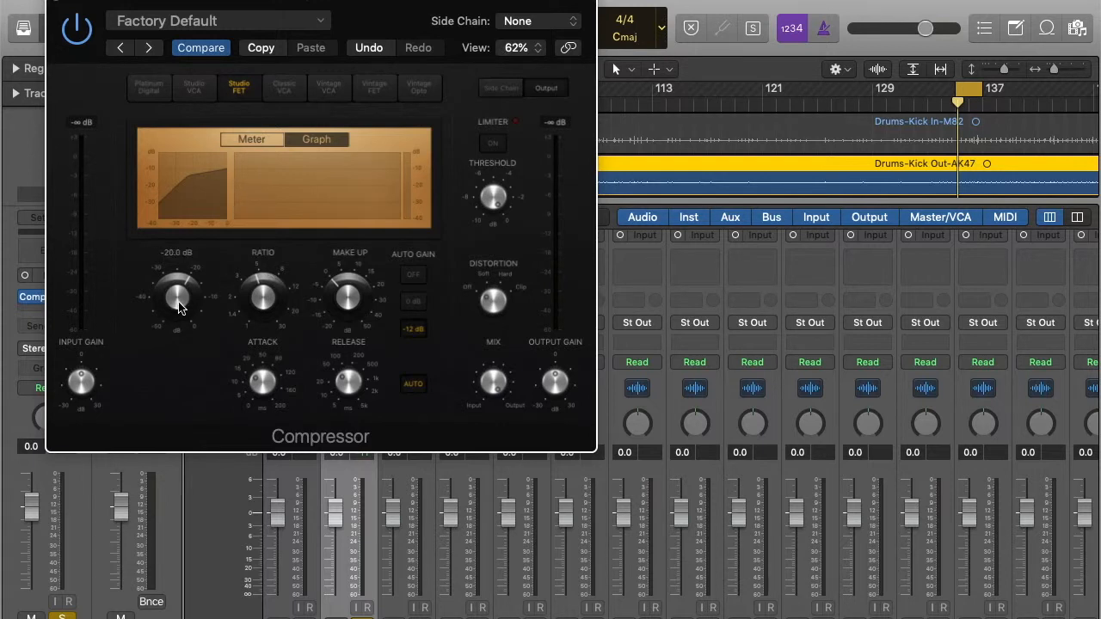
left_click_drag(179, 308, 181, 309)
key("space")
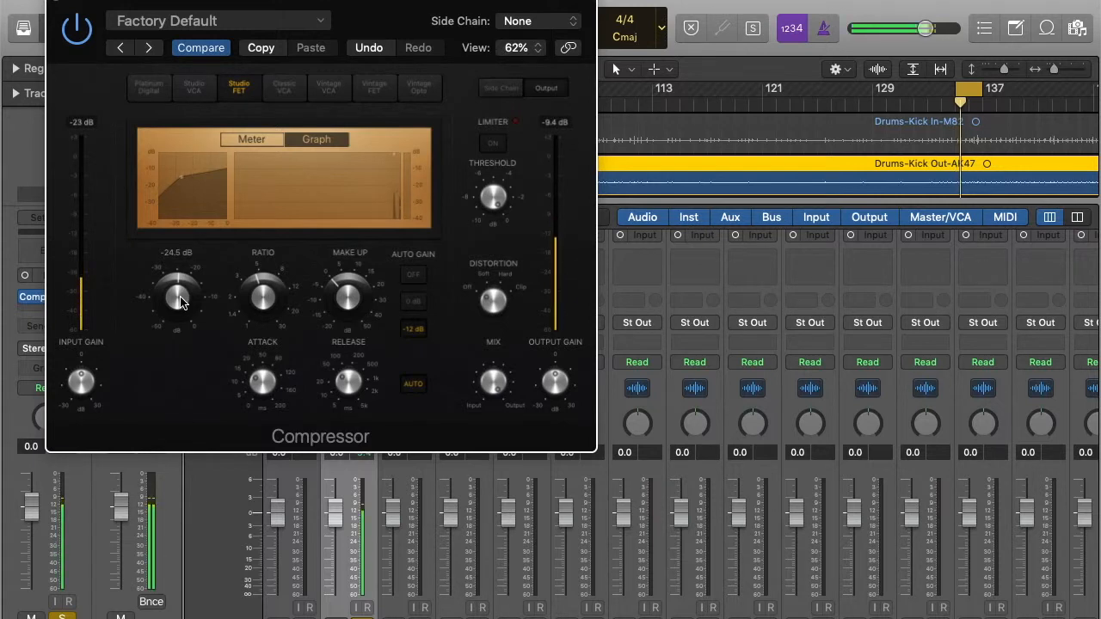
left_click_drag(180, 299, 182, 310)
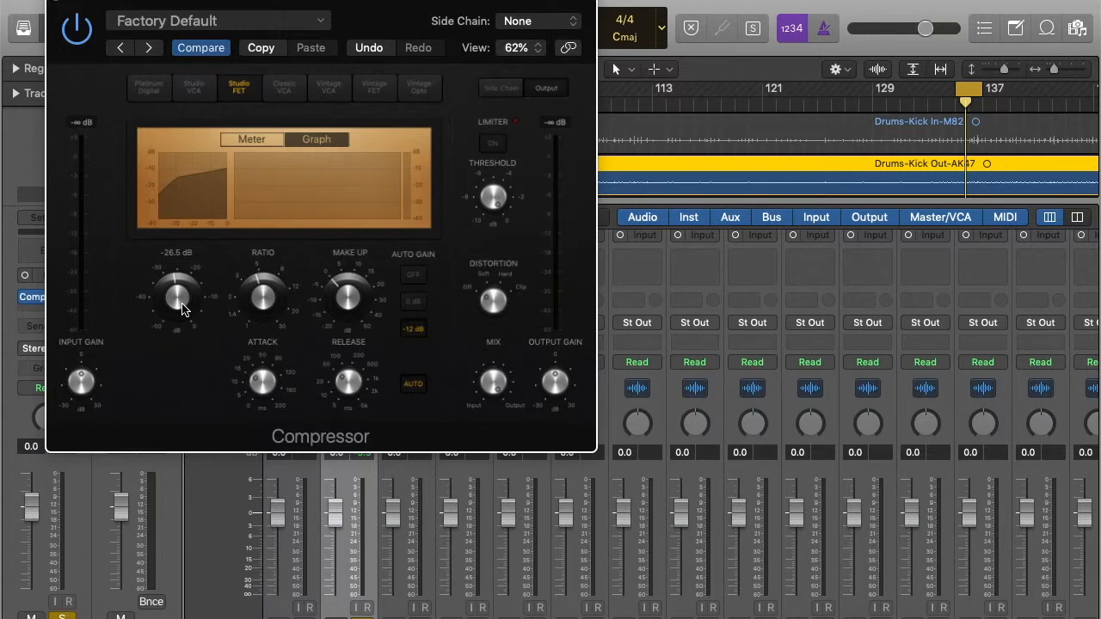
left_click(56, 3)
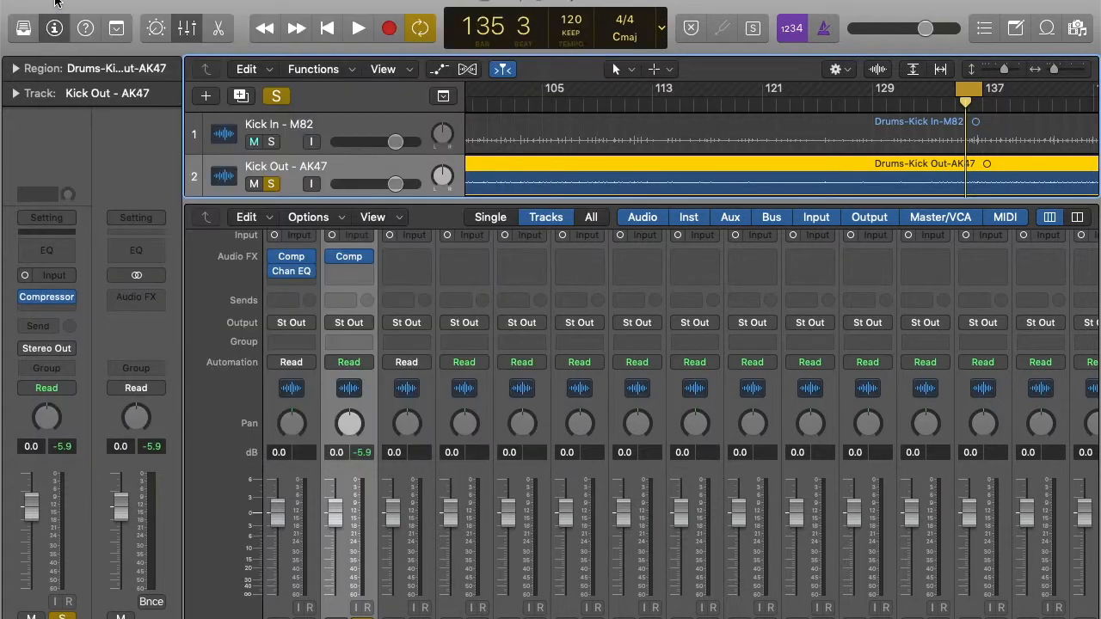
Step: Add a Channel EQ to the Kick Out track and boost the second band by 8 dB at 73 Hz
left_click(66, 253)
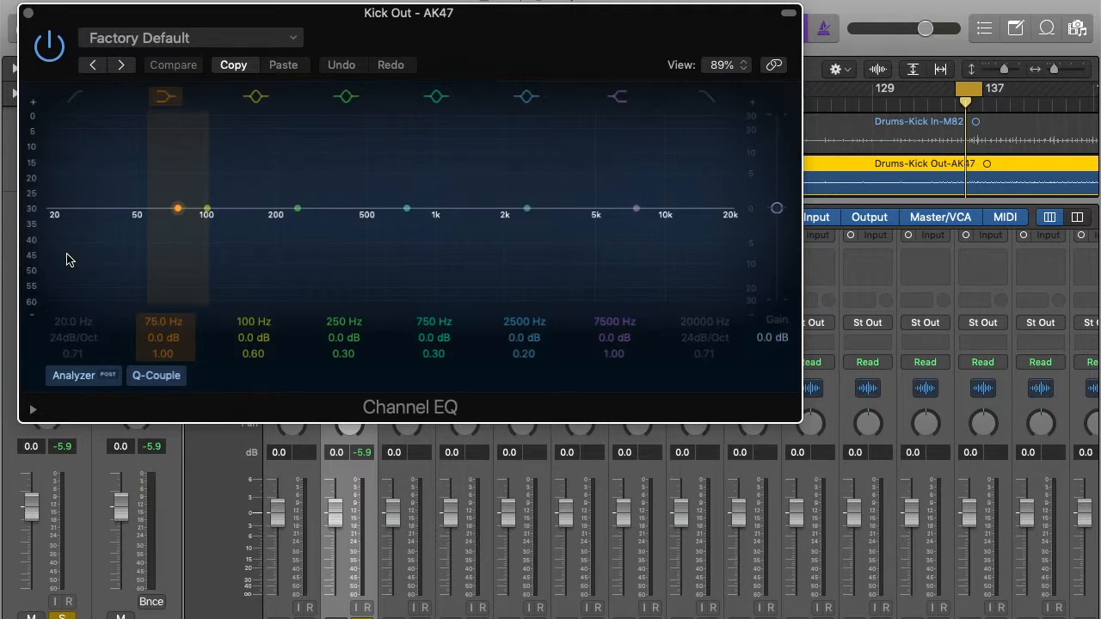
key("space")
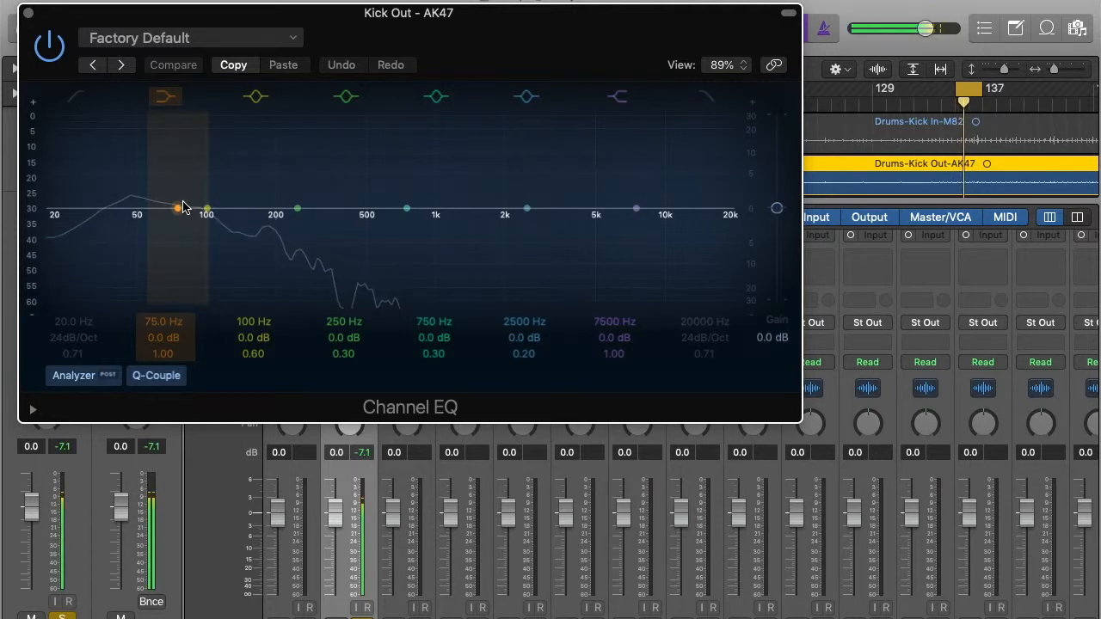
left_click_drag(208, 210, 174, 177)
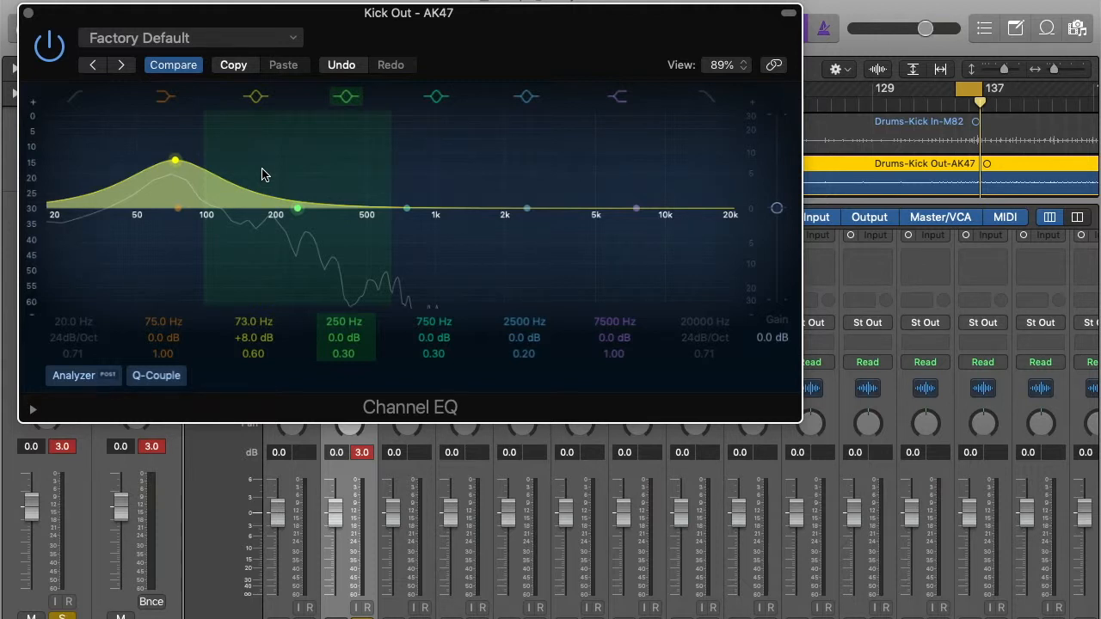
Step: Sweep a narrow boost with the EQ's third band, then set it to a -3.5 dB cut at 190 Hz with Q 3.10
left_click_drag(296, 208, 301, 166)
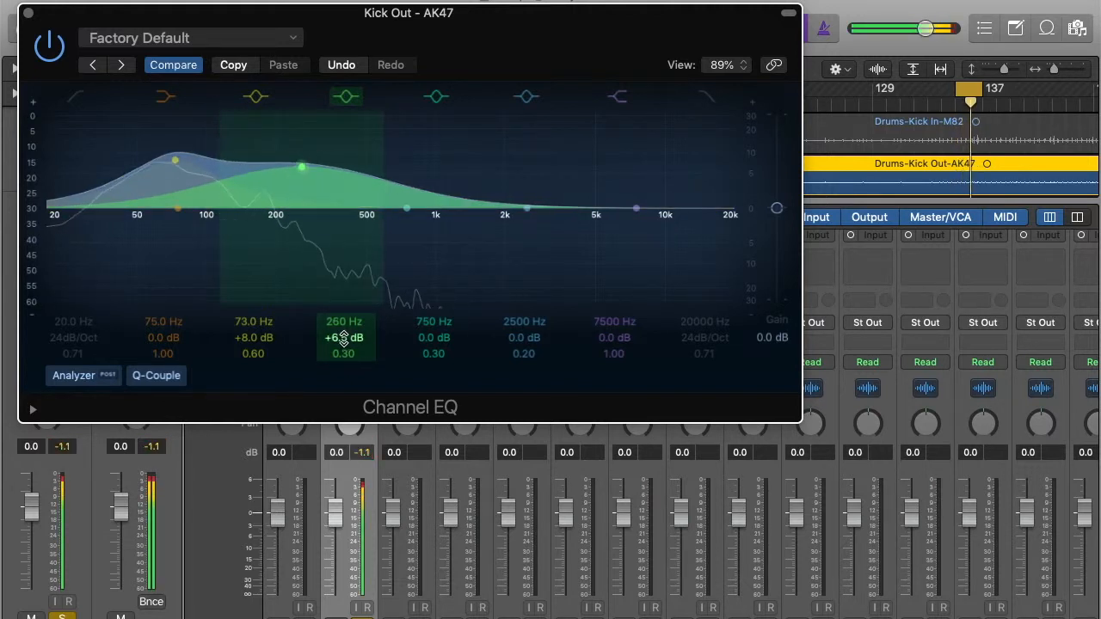
scroll(343, 337, "up", 10)
mouse_move(345, 352)
left_mouse_down()
mouse_move(345, 321)
mouse_move(344, 346)
left_mouse_up()
left_click_drag(303, 180, 266, 152)
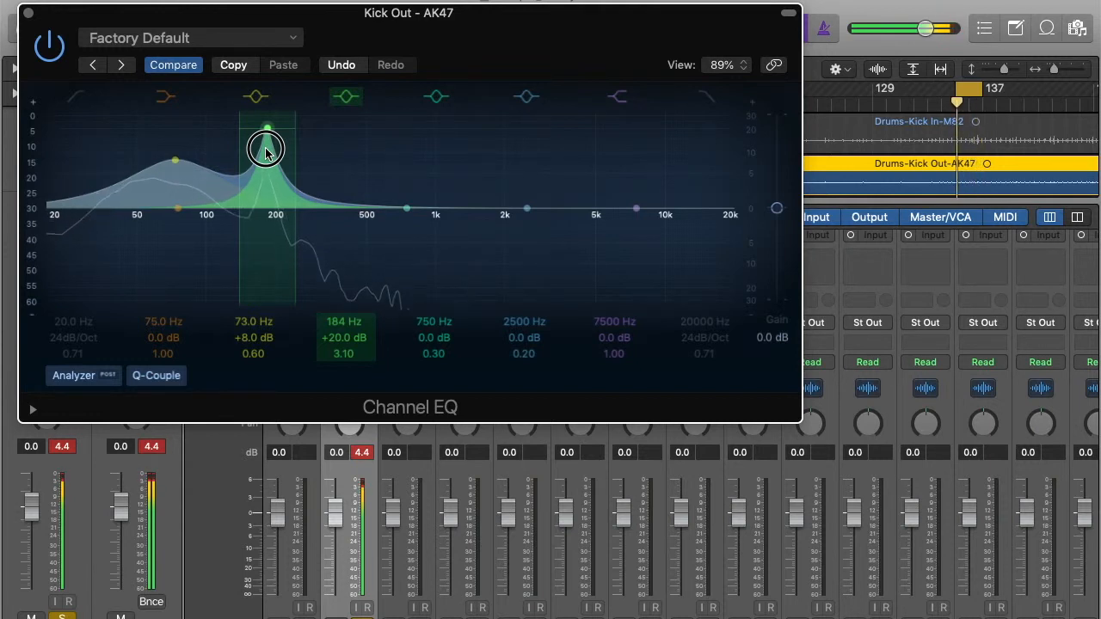
left_click_drag(266, 151, 269, 254)
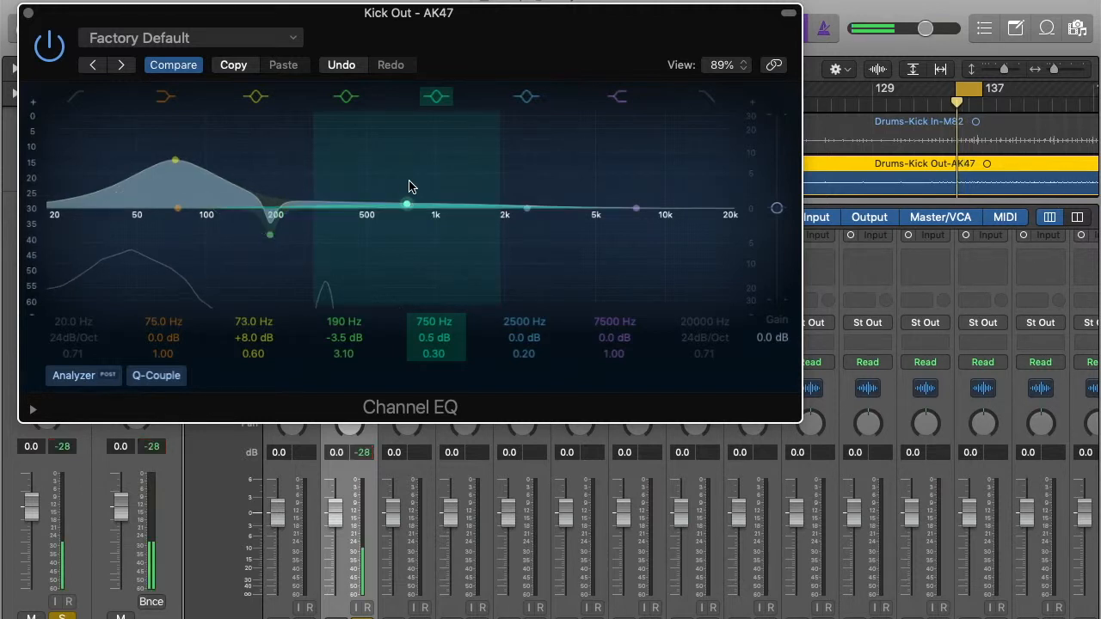
Step: Set the EQ's fourth band to +1.5 dB at 2050 Hz with Q 1.30 and move the high shelf to 6400 Hz
left_click_drag(411, 203, 419, 191)
mouse_move(433, 354)
left_mouse_down()
mouse_move(434, 319)
mouse_move(433, 336)
left_mouse_up()
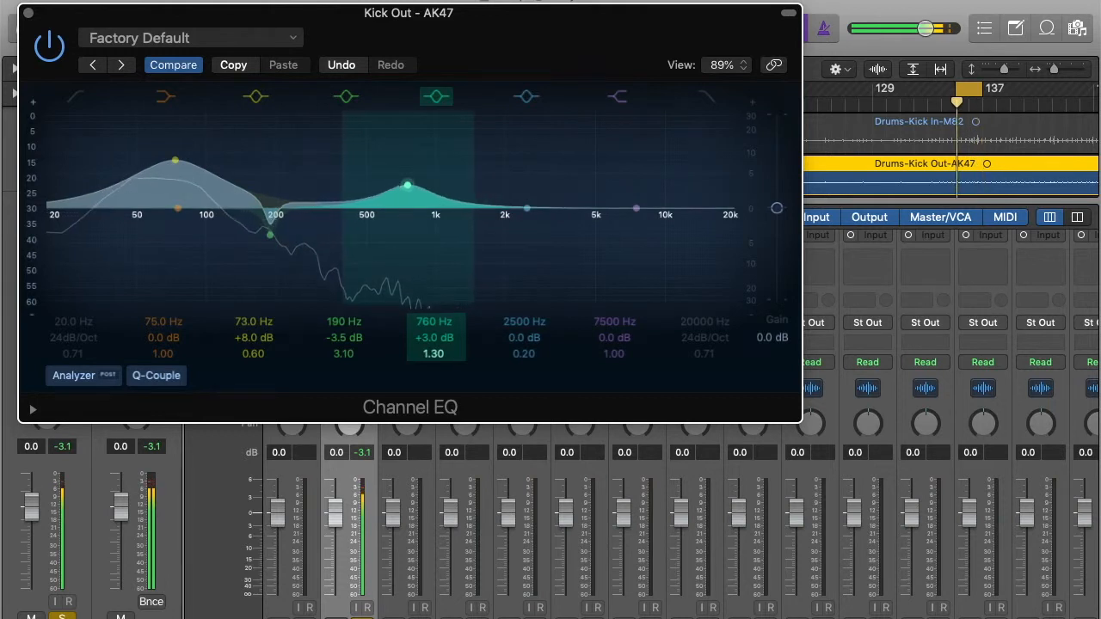
left_click_drag(407, 187, 520, 215)
mouse_move(520, 215)
left_mouse_down()
mouse_move(546, 212)
mouse_move(497, 209)
mouse_move(508, 215)
mouse_move(524, 143)
mouse_move(522, 215)
left_mouse_up()
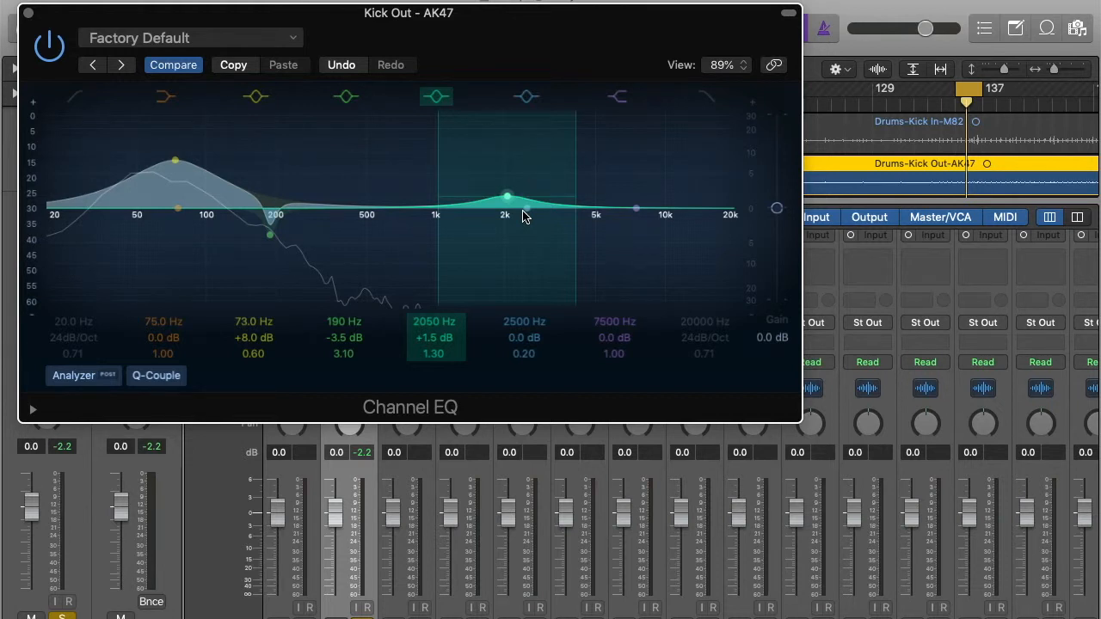
mouse_move(659, 182)
left_mouse_down()
mouse_move(620, 189)
mouse_move(639, 174)
left_mouse_up()
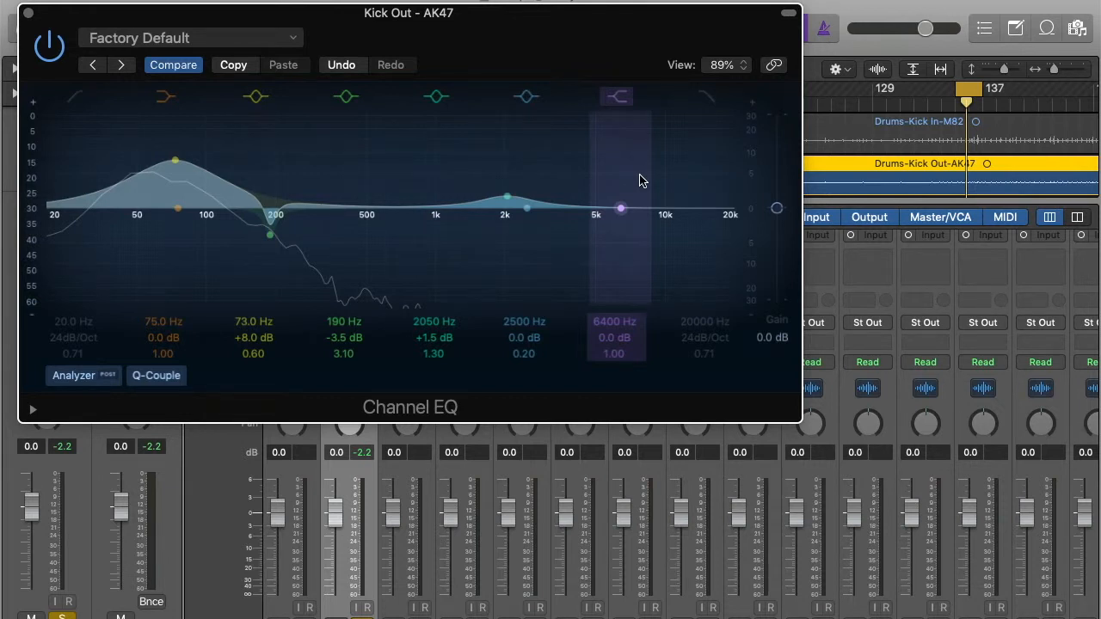
left_click(27, 15)
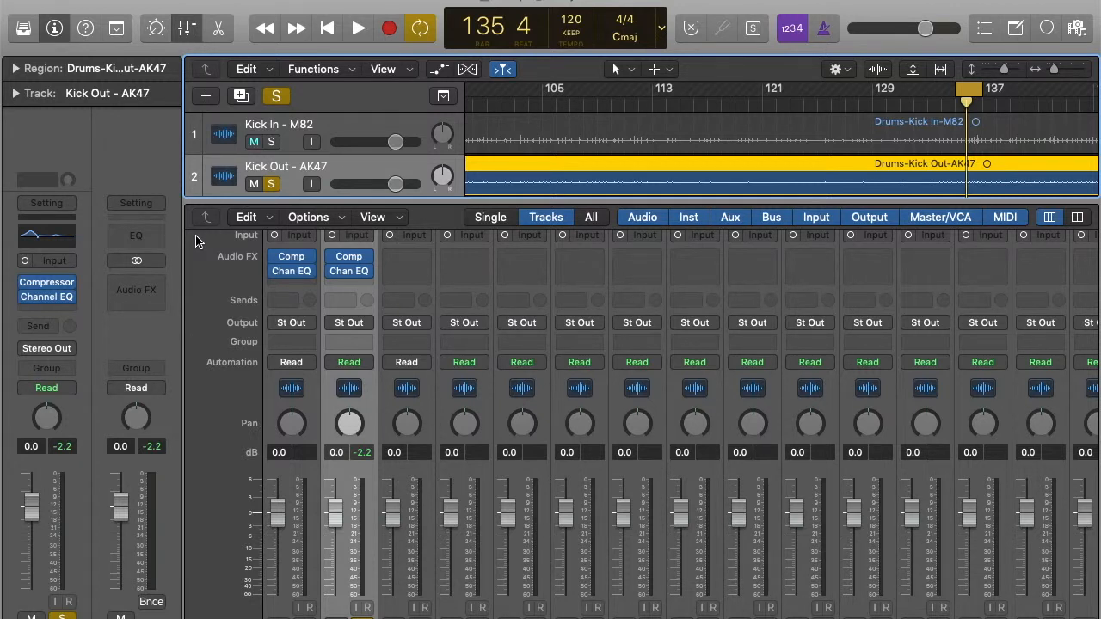
Step: Check the Kick Out track's peak level during playback and lower its volume to -3.1 dB
key("space")
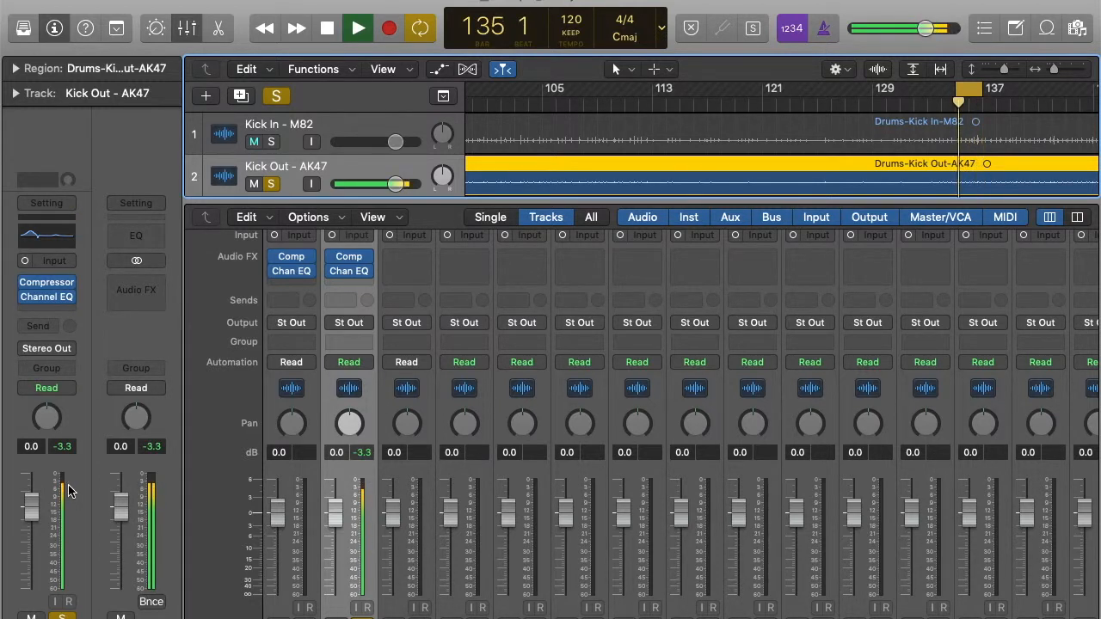
key("space")
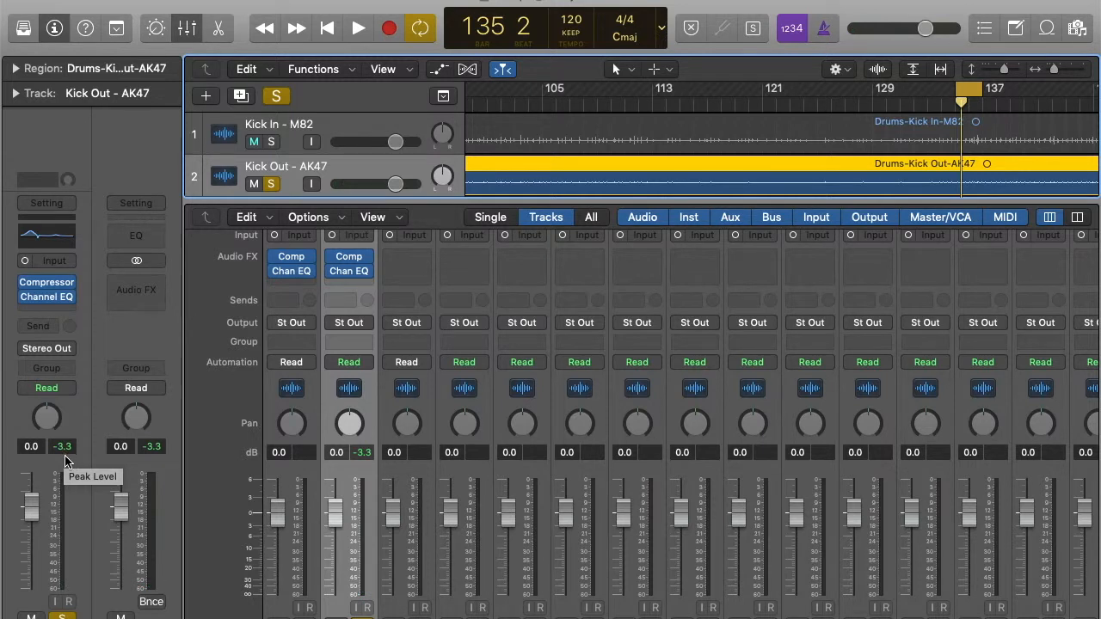
key("space")
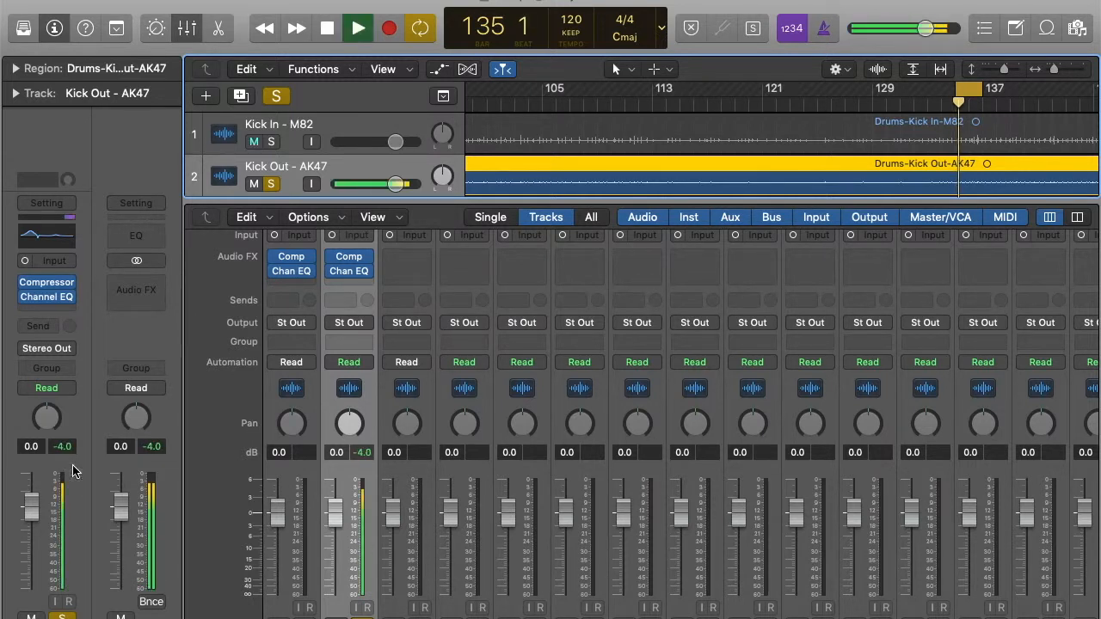
left_click(32, 512)
left_click_drag(32, 514, 33, 540)
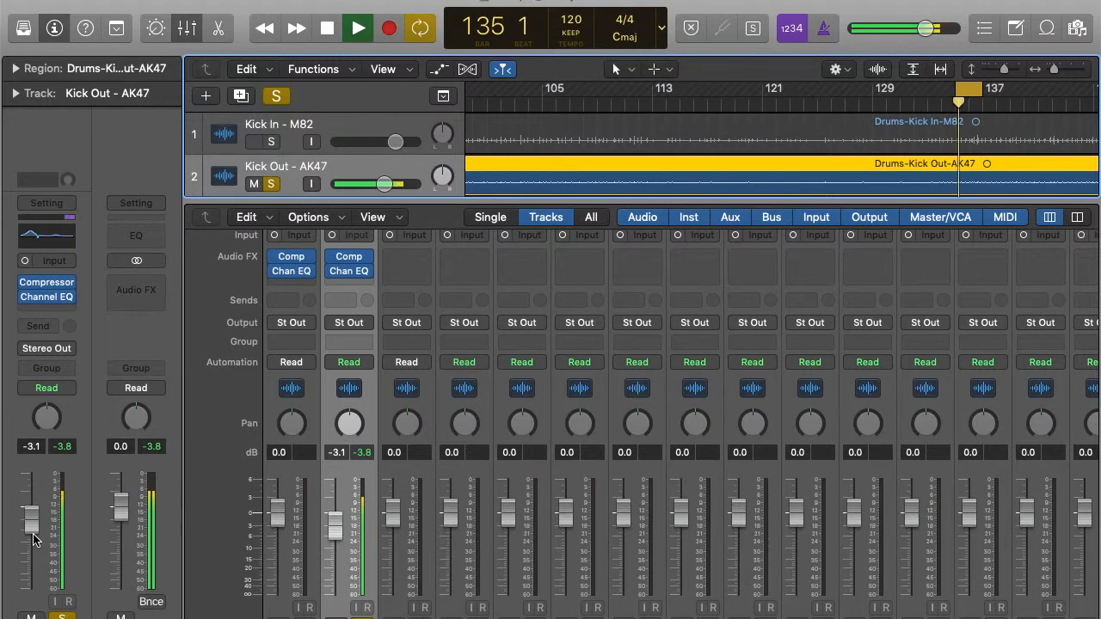
key("space")
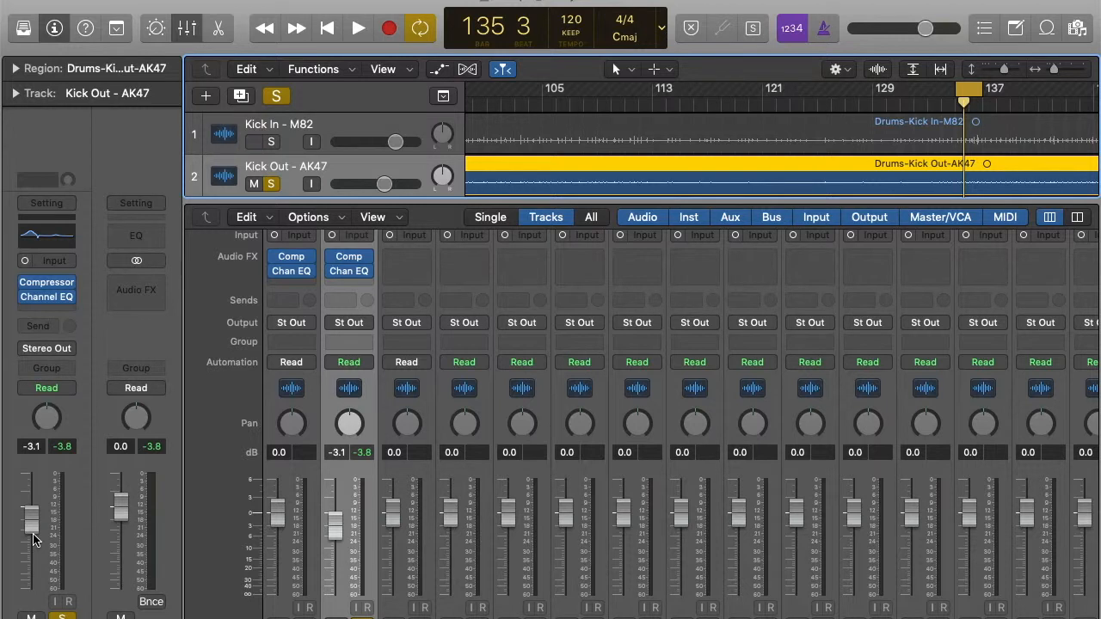
Step: Solo Kick In - M82 alongside Kick Out, reset Kick Out's volume to 0.0 dB and play both together
left_click(272, 144)
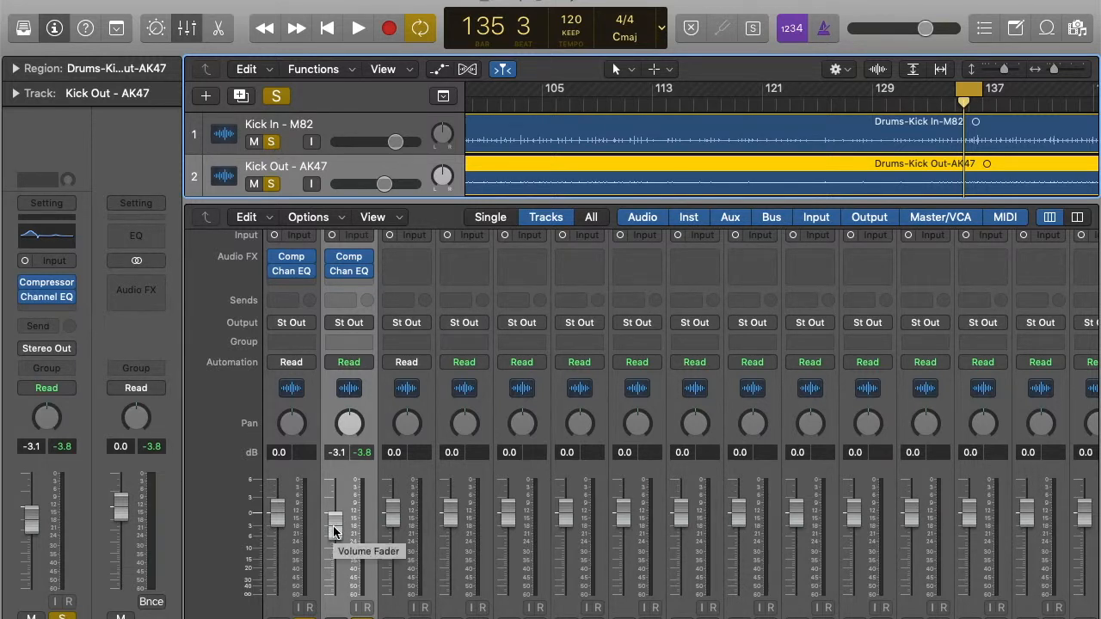
left_click(334, 532, "alt")
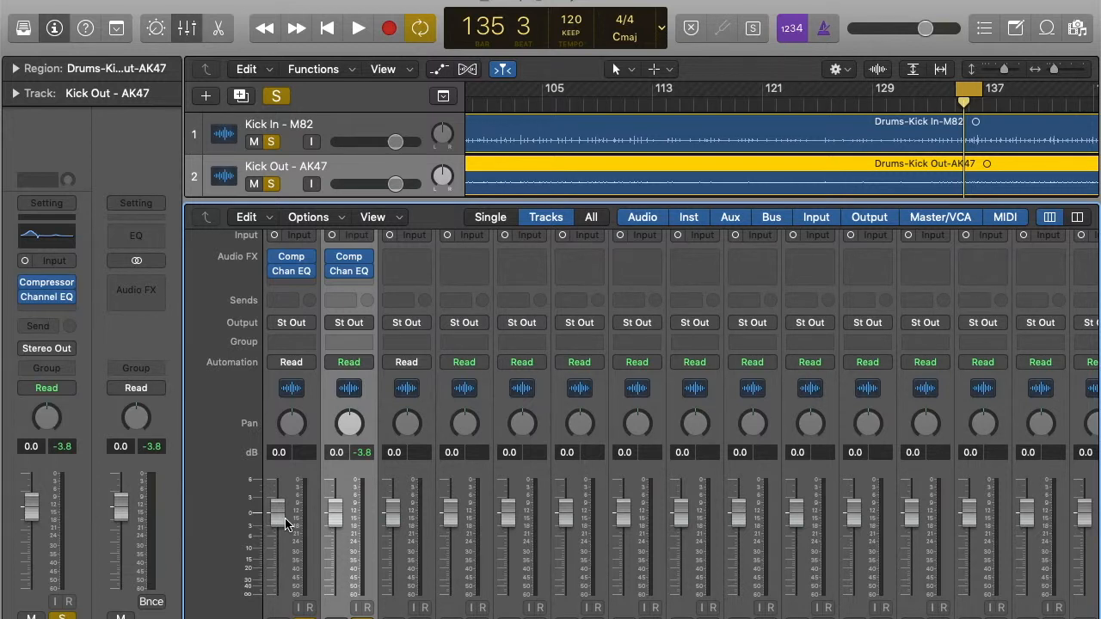
key("space")
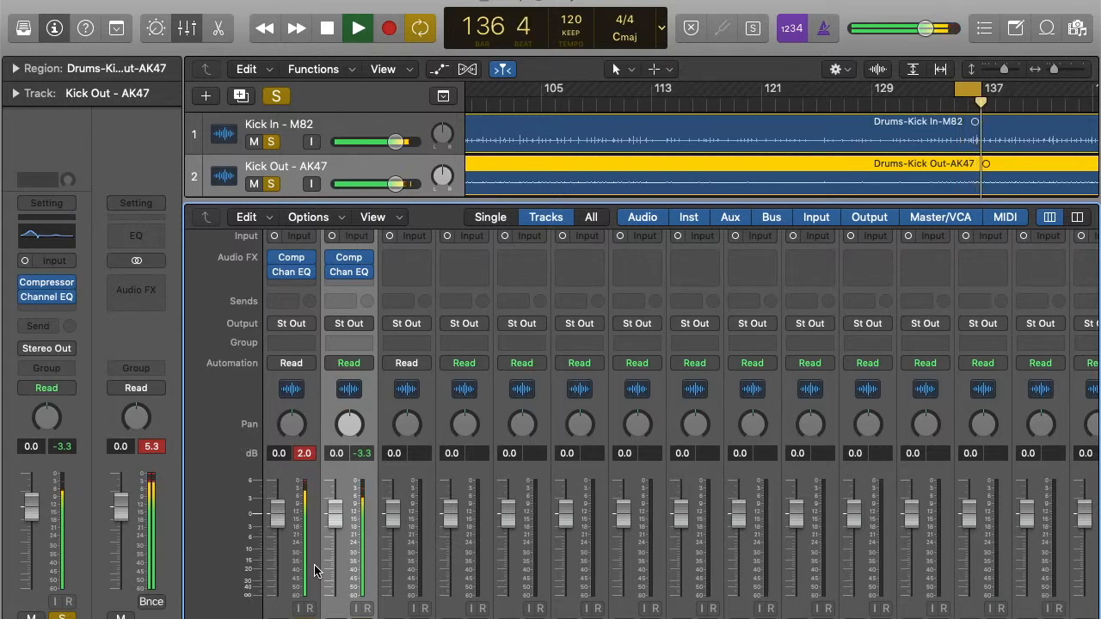
key("space")
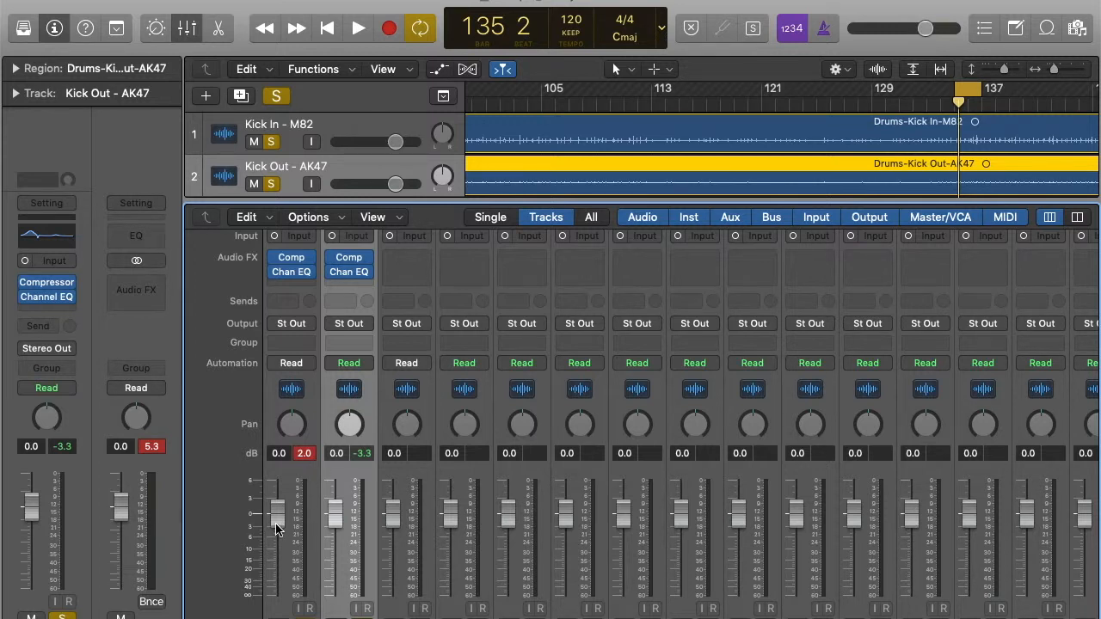
Step: Balance the two kick tracks during playback, setting Kick In to -5.3 dB and Kick Out to -2.0 dB
left_click_drag(277, 528, 277, 583)
key("space")
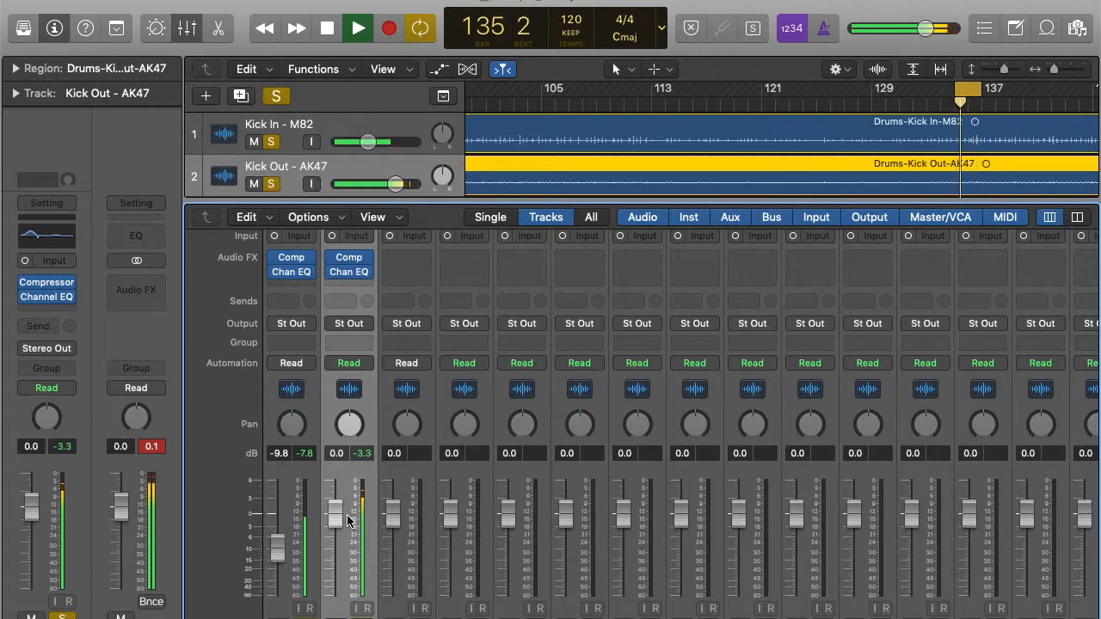
left_click_drag(277, 545, 285, 499)
key("space")
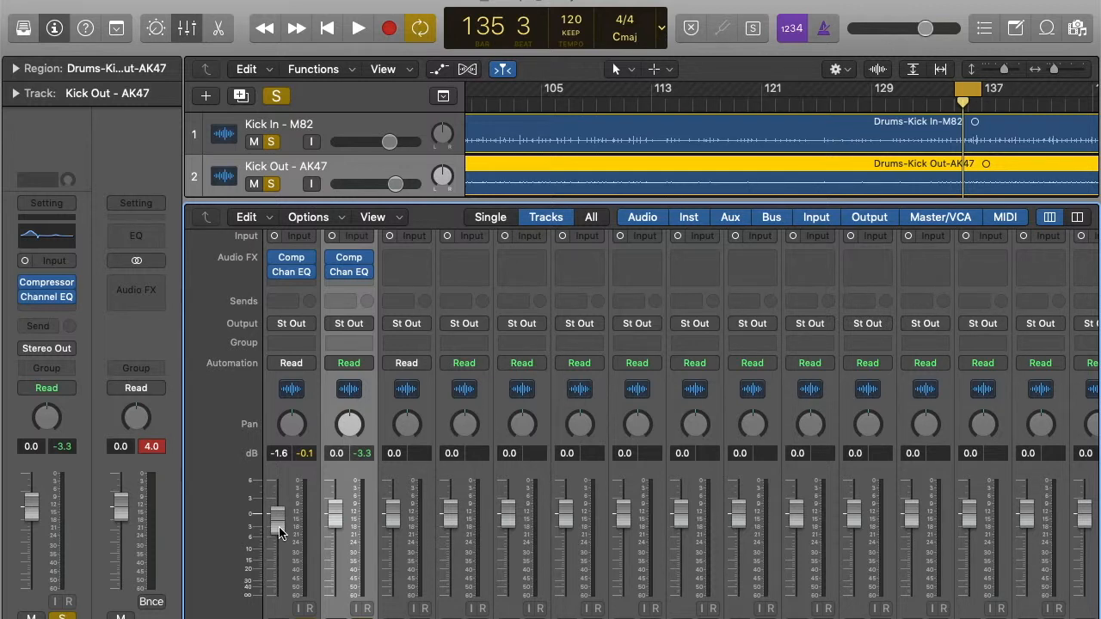
key("space")
mouse_move(280, 531)
left_mouse_down()
mouse_move(276, 520)
mouse_move(277, 543)
left_mouse_up()
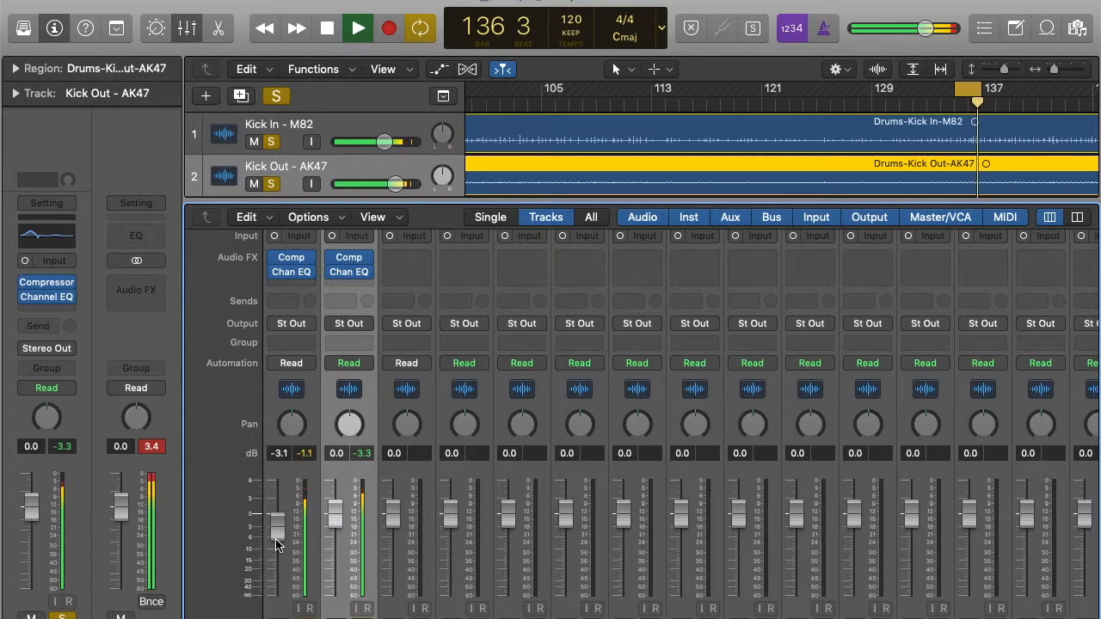
left_click_drag(277, 544, 266, 569)
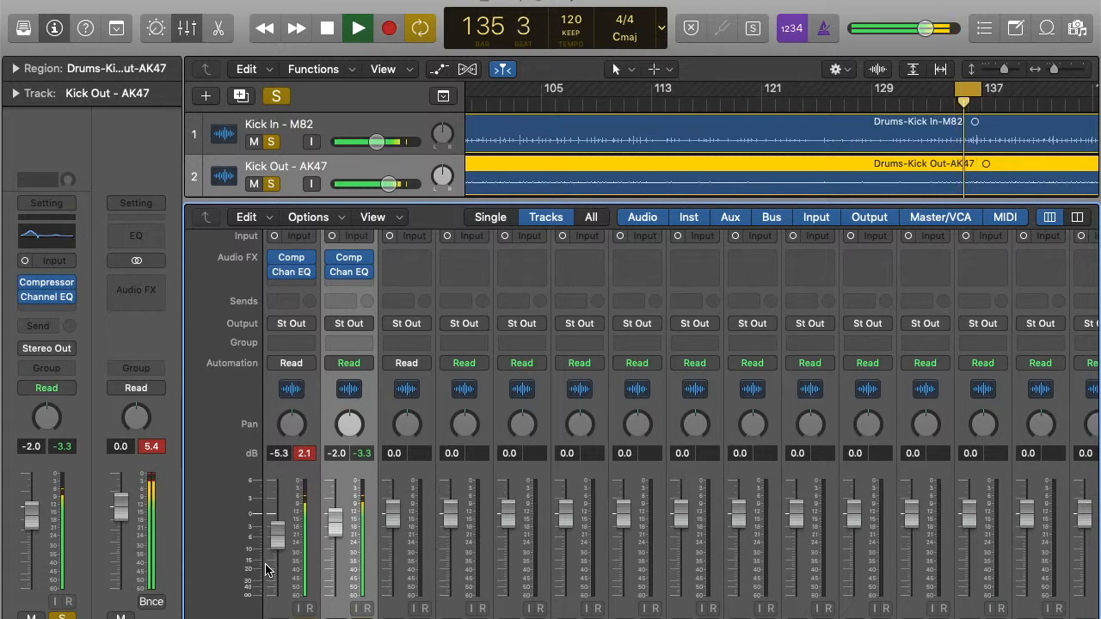
Step: Raise the Kick In volume to -3.9 dB while both kick tracks play, and stop playback
left_click_drag(275, 552, 275, 514)
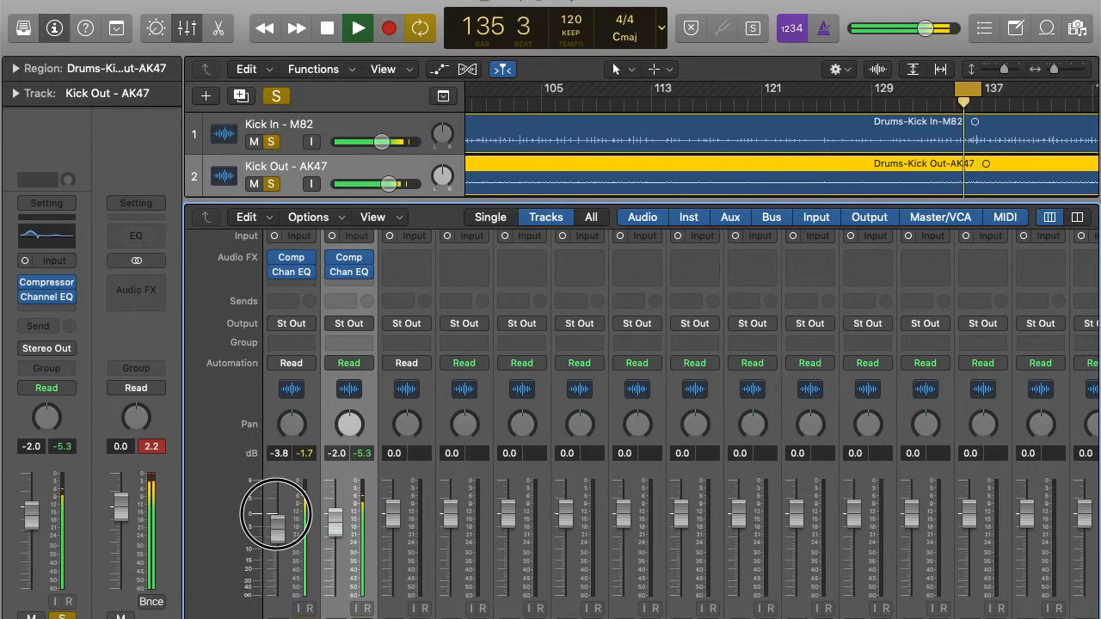
left_click_drag(276, 514, 276, 518)
key("space")
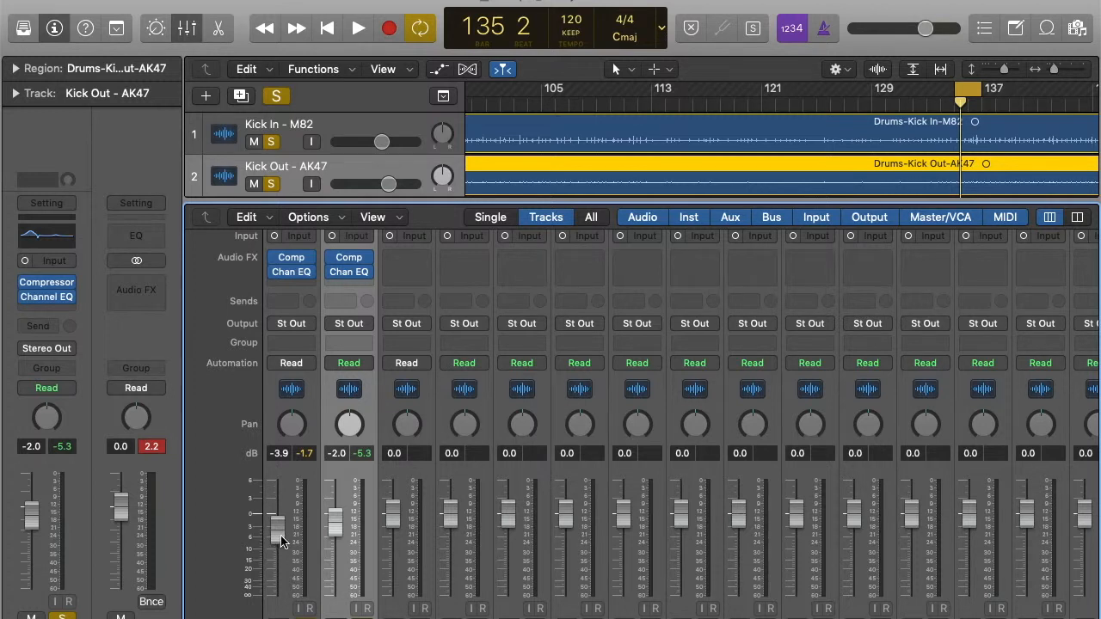
Step: Lower both kick tracks together, bringing Kick In to -7.7 dB and Kick Out to -5.8 dB, and reselect only Kick In
left_click(335, 525)
left_click_drag(335, 525, 337, 549)
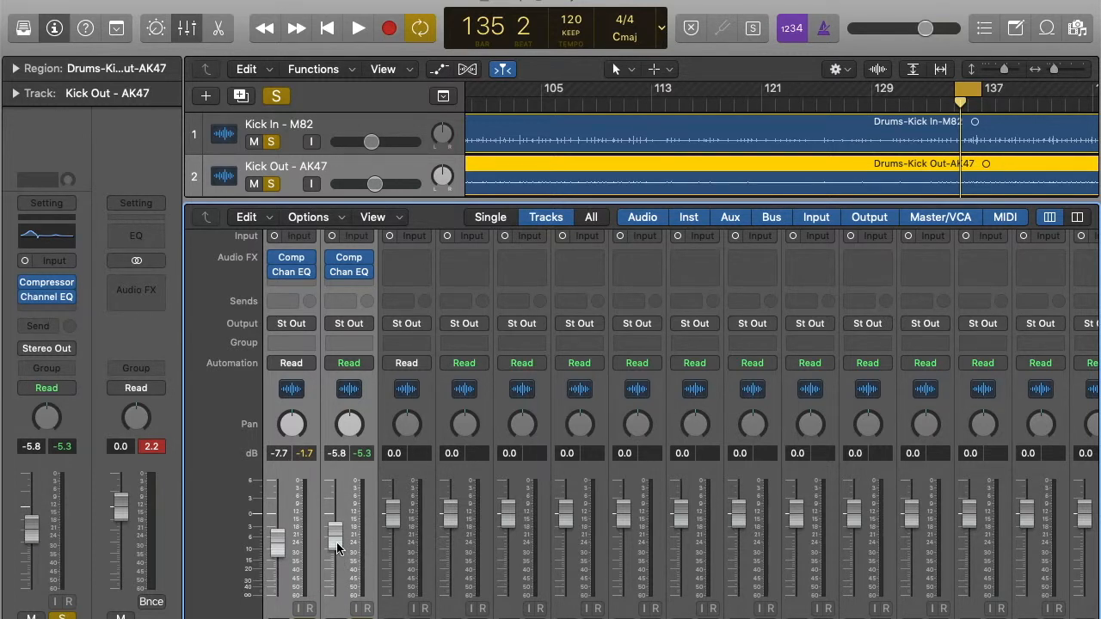
left_click(279, 547)
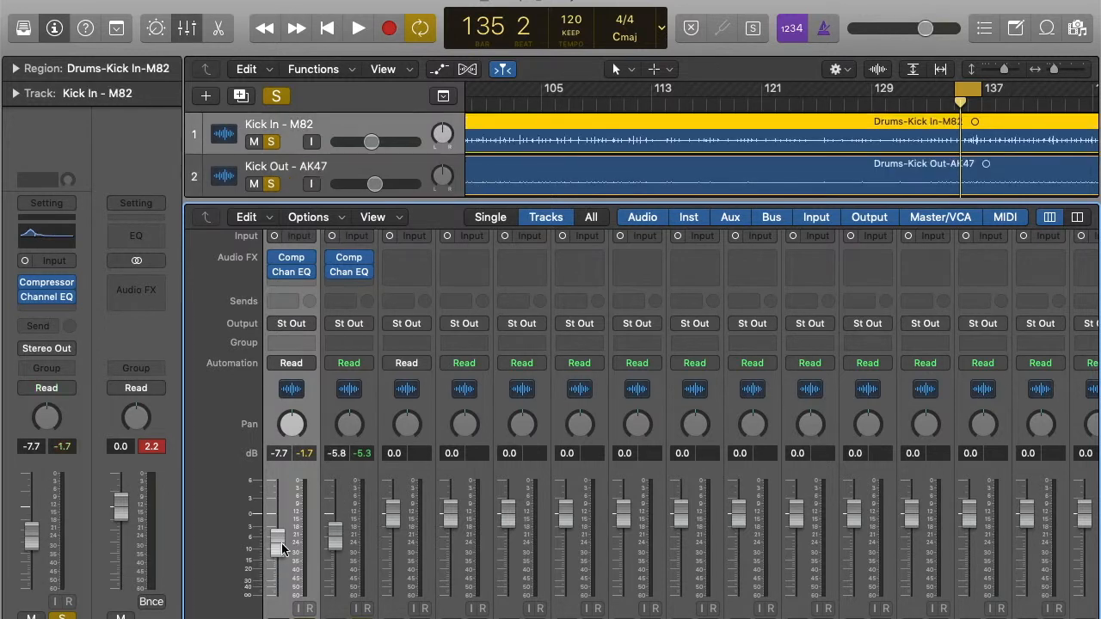
Step: Play the kicks, raise Kick In to -6.8 dB and Kick Out to -4.6 dB, and stop playback
key("space")
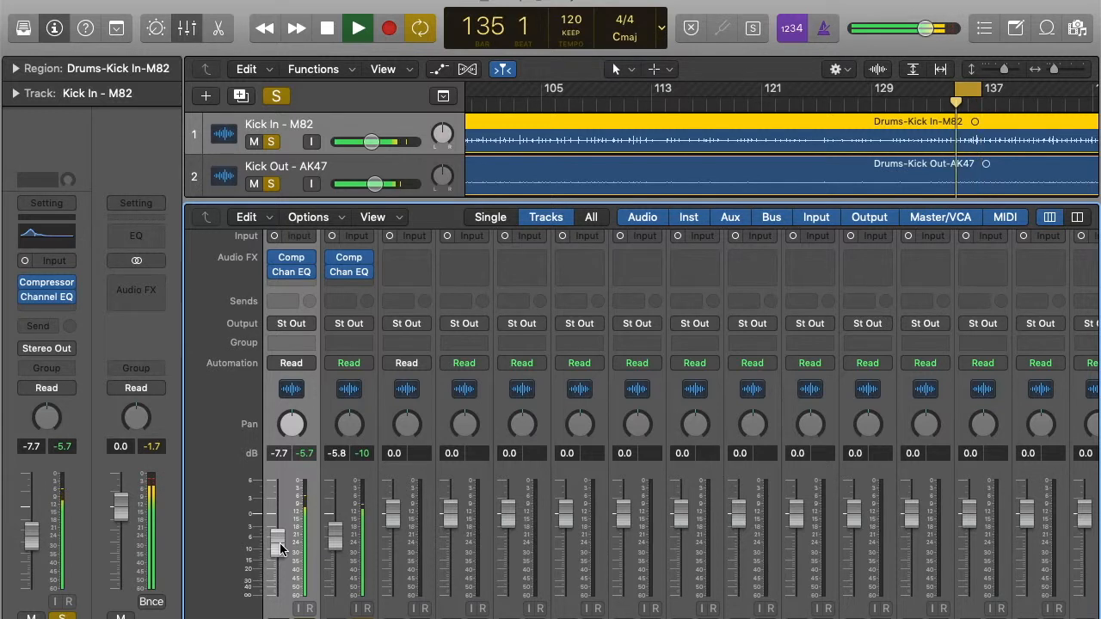
left_click_drag(279, 543, 342, 533)
key("space")
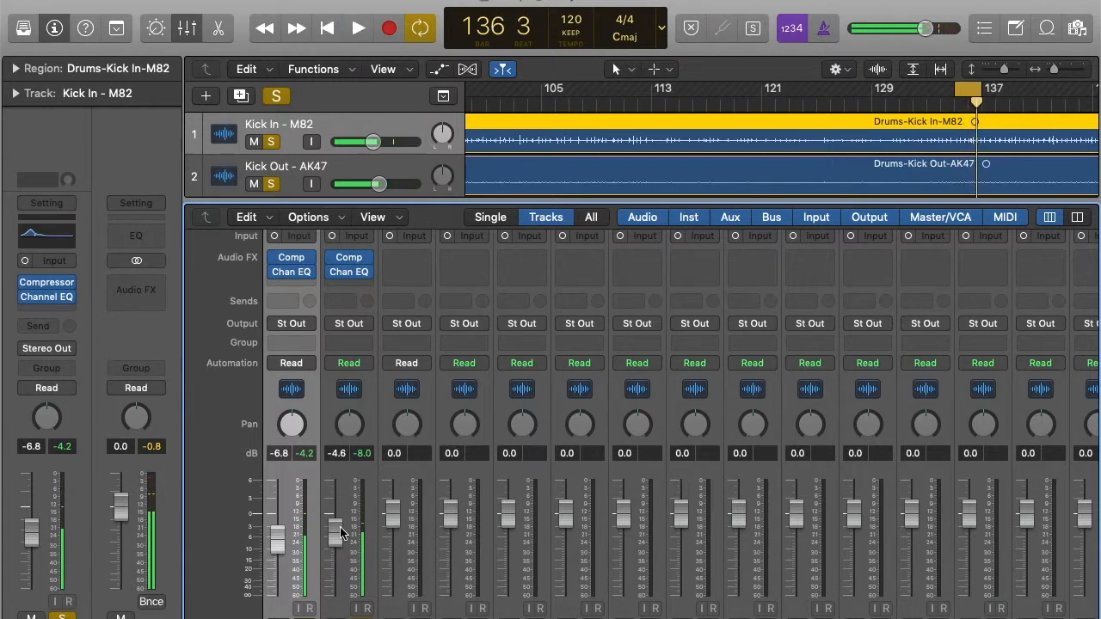